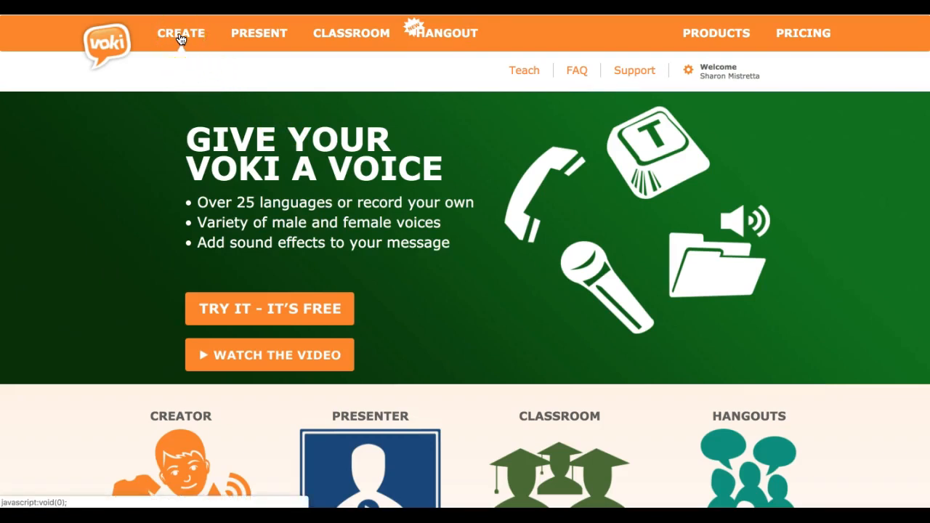
left_click(260, 35)
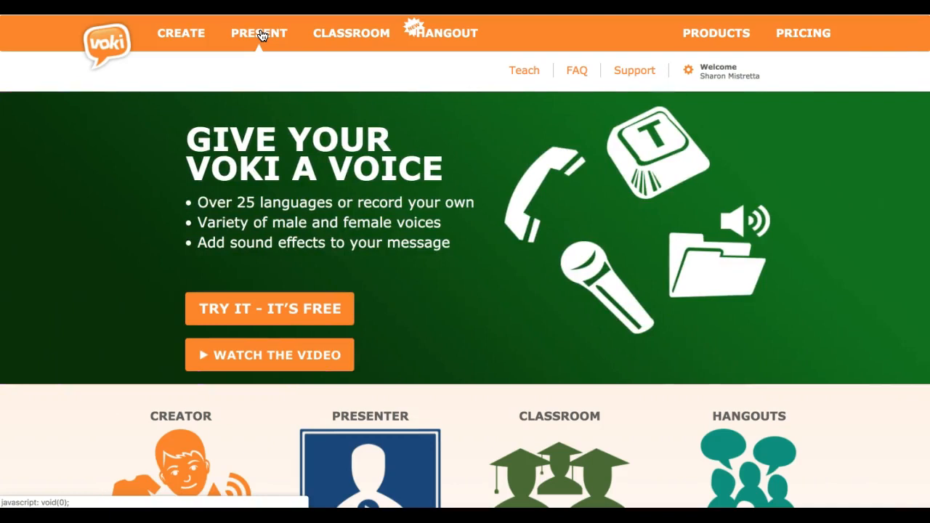
left_click(338, 35)
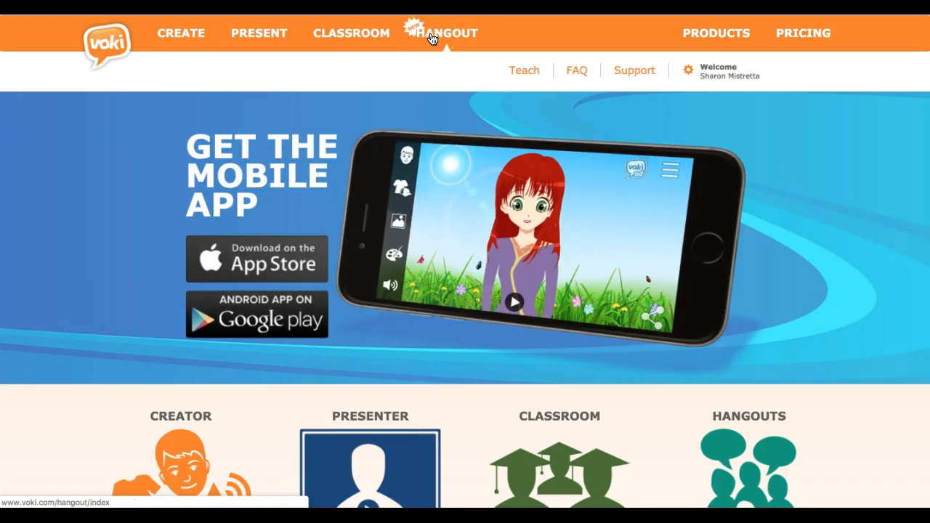
left_click(436, 38)
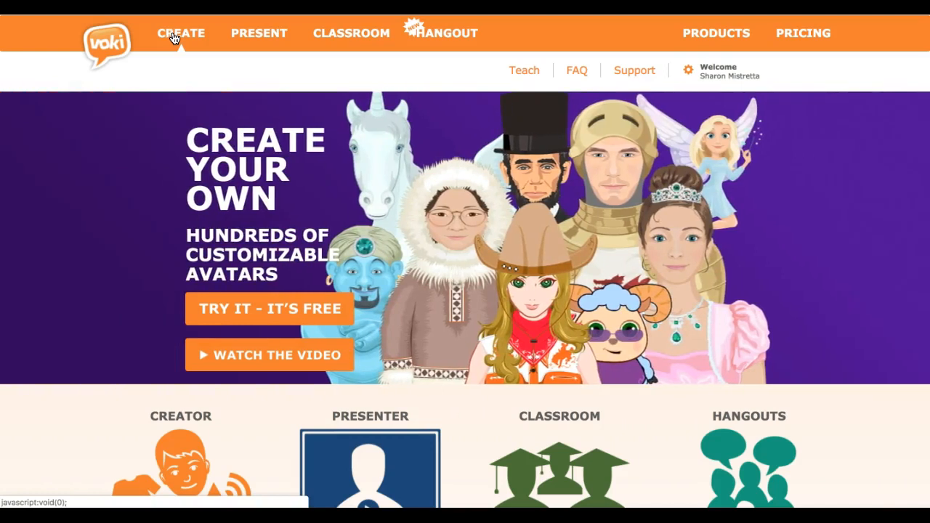
Open the list of saved Voki characters and start creating a new one
left_click(181, 35)
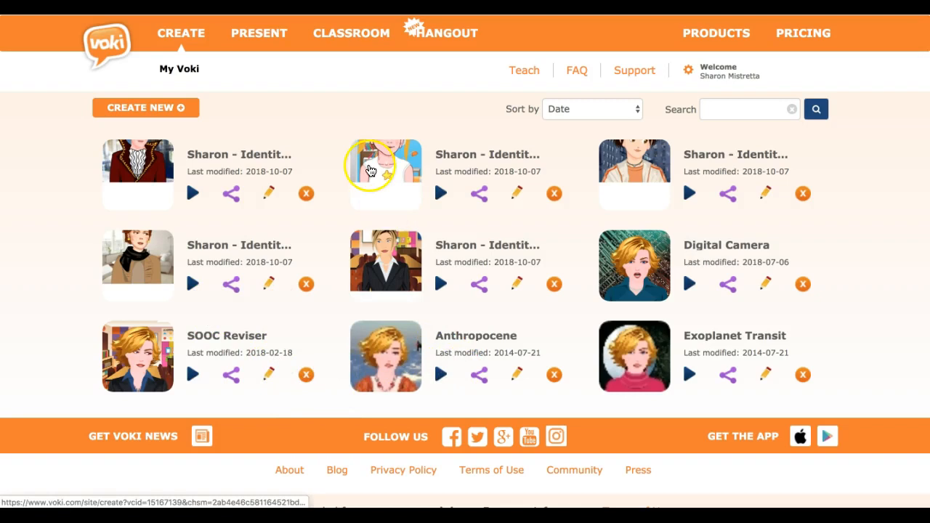
mouse_move(275, 158)
mouse_move(491, 157)
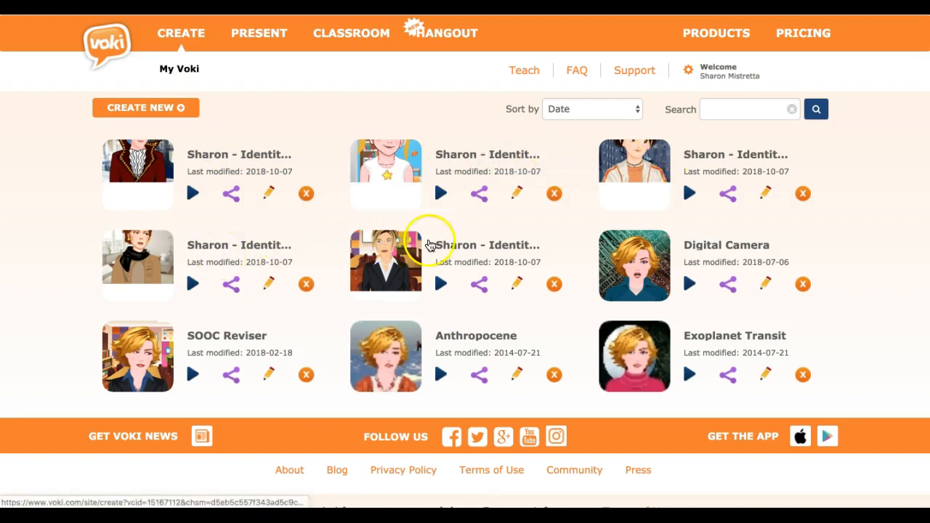
mouse_move(471, 244)
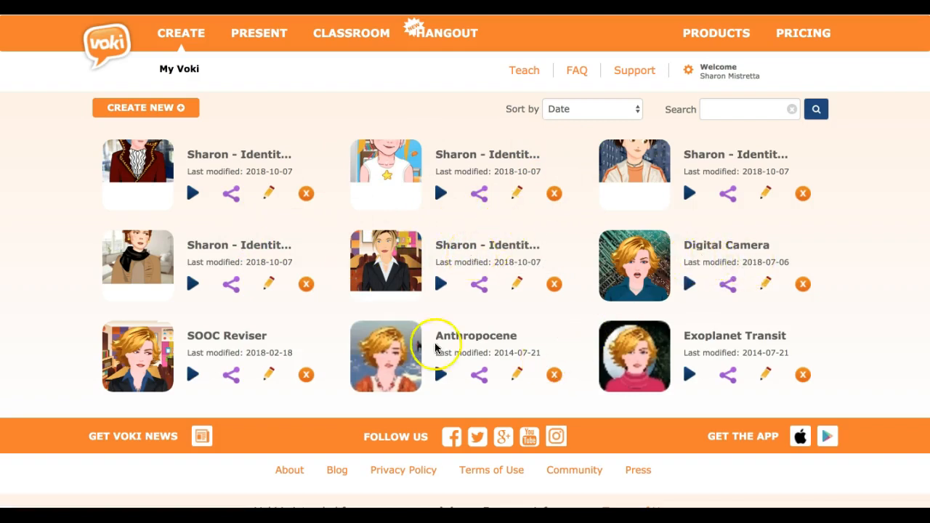
mouse_move(492, 334)
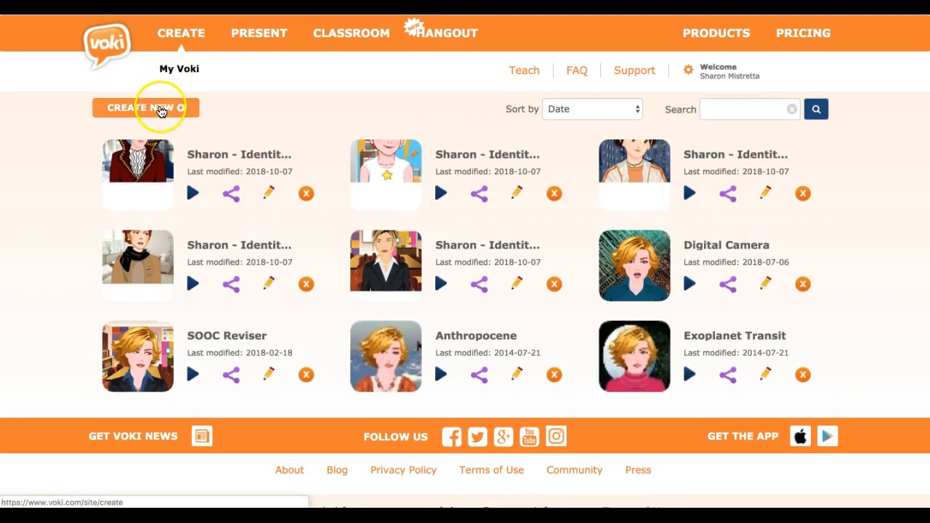
left_click(158, 108)
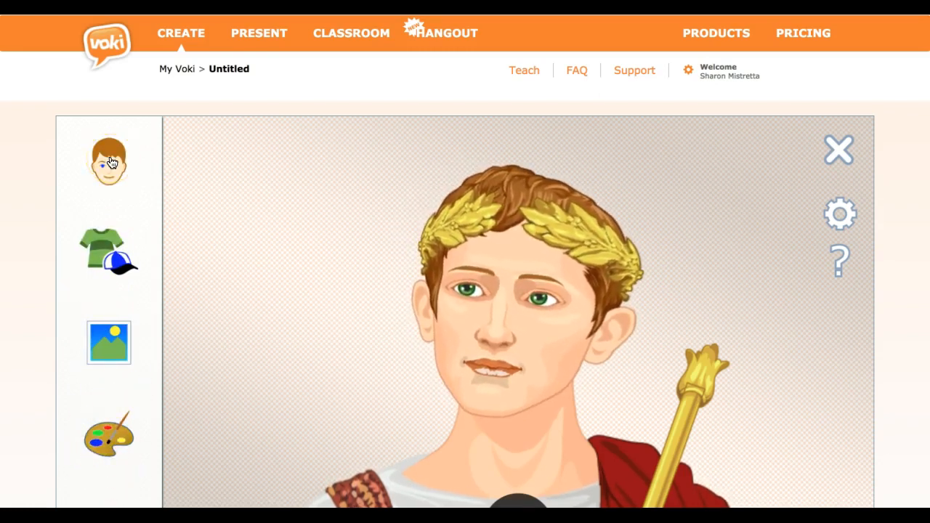
Browse the full set of characters and choose the blonde woman with pinned-up hair and a dark pinstripe suit
scroll(110, 161, "down", 2)
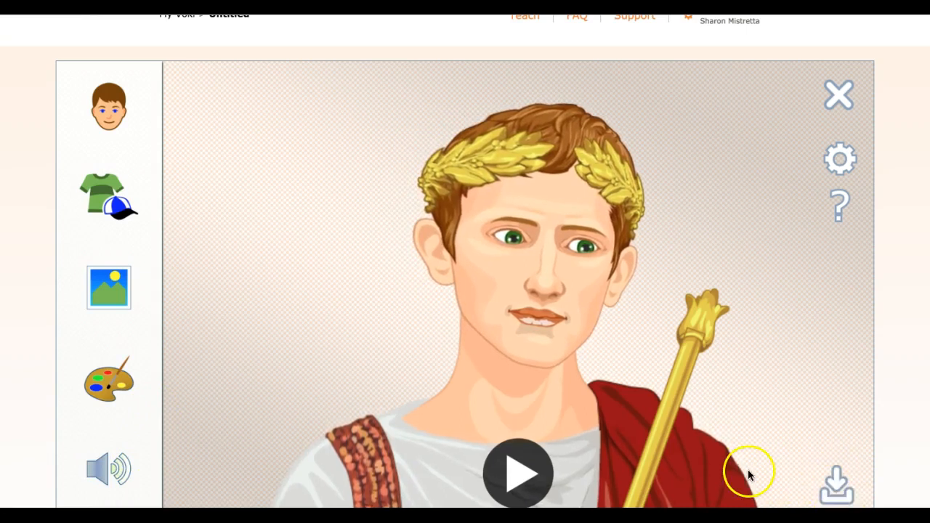
left_click(109, 109)
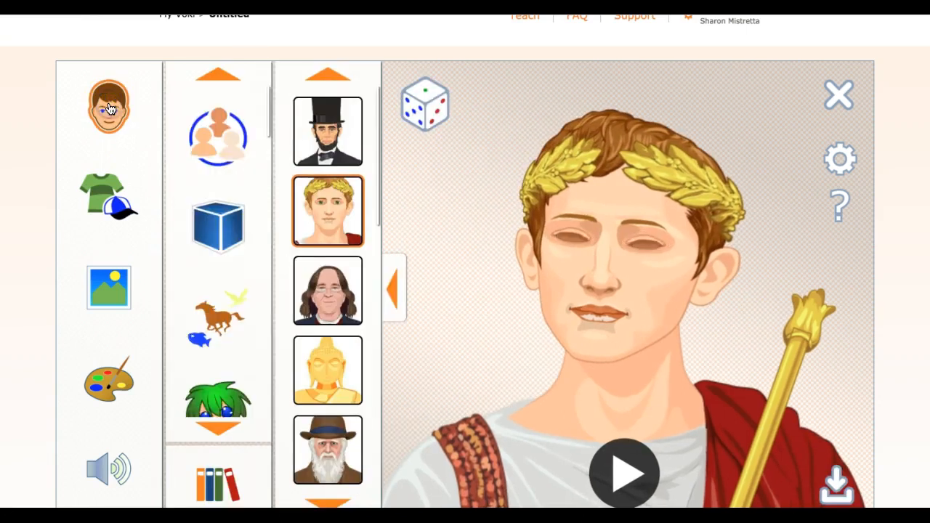
scroll(228, 208, "up", 5)
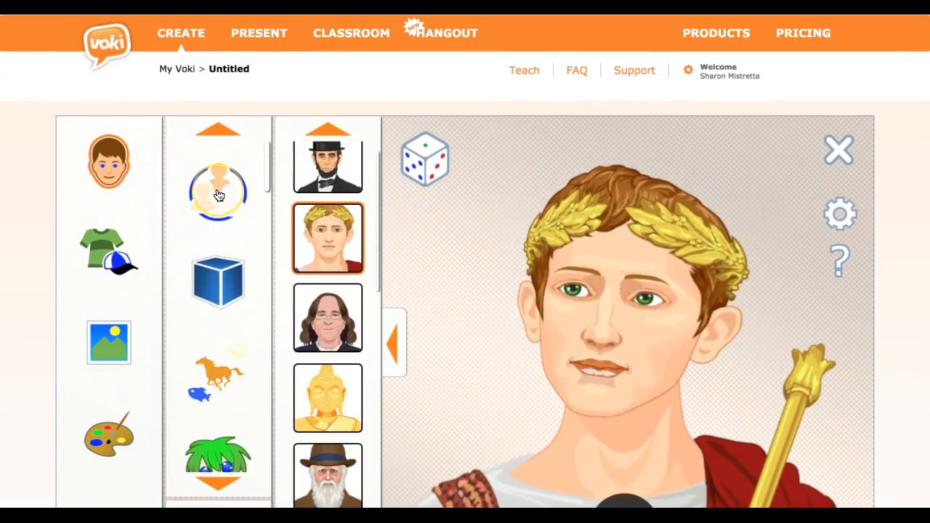
left_click(216, 194)
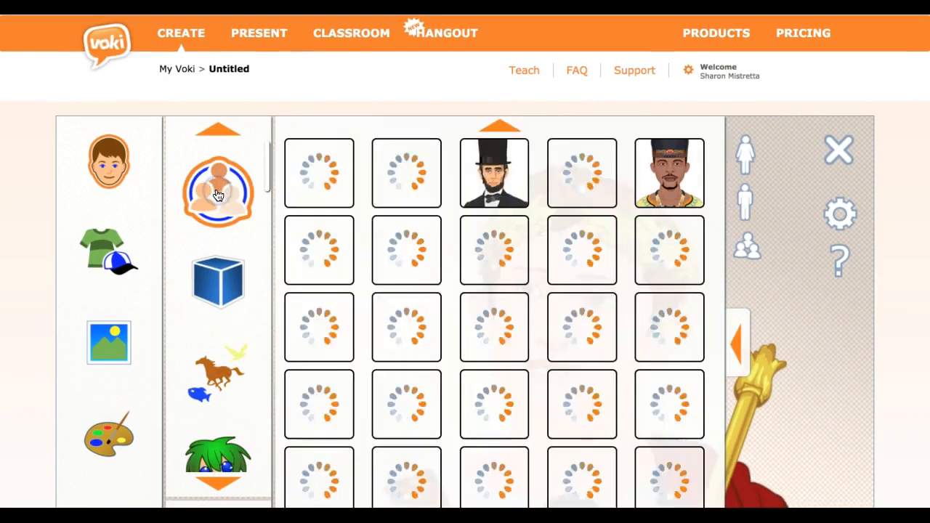
scroll(460, 370, "down", 5)
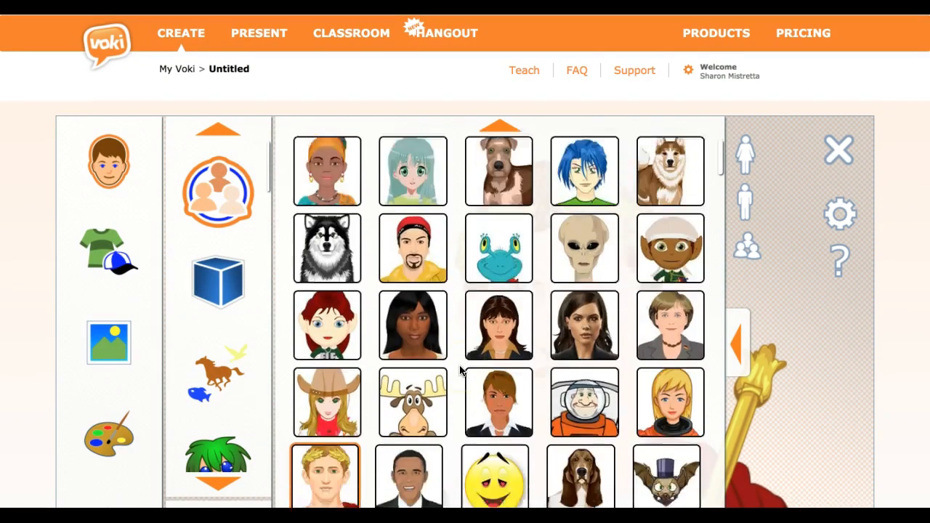
scroll(460, 370, "down", 4)
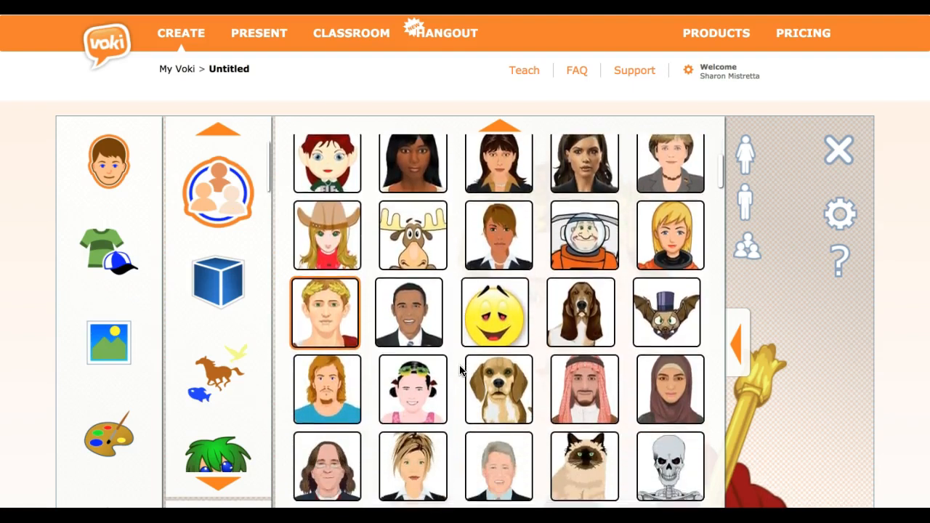
scroll(460, 370, "down", 5)
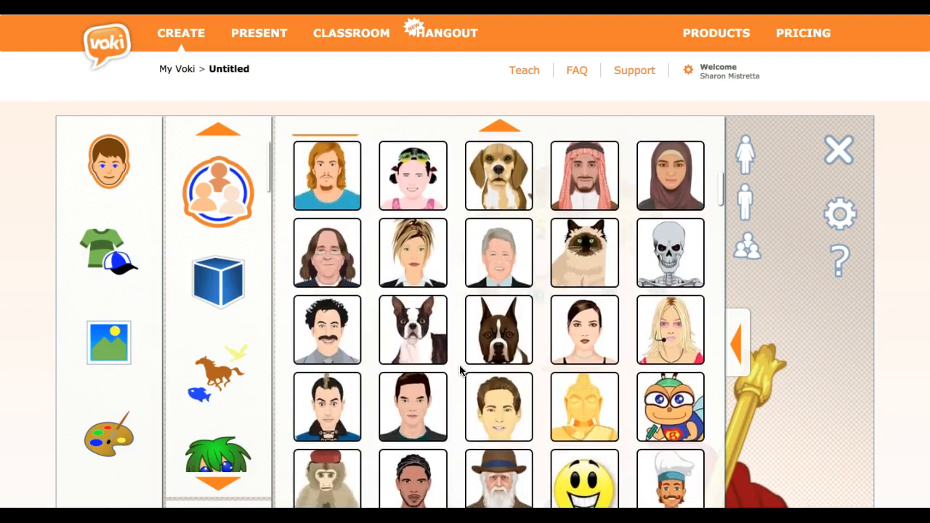
scroll(460, 370, "up", 4)
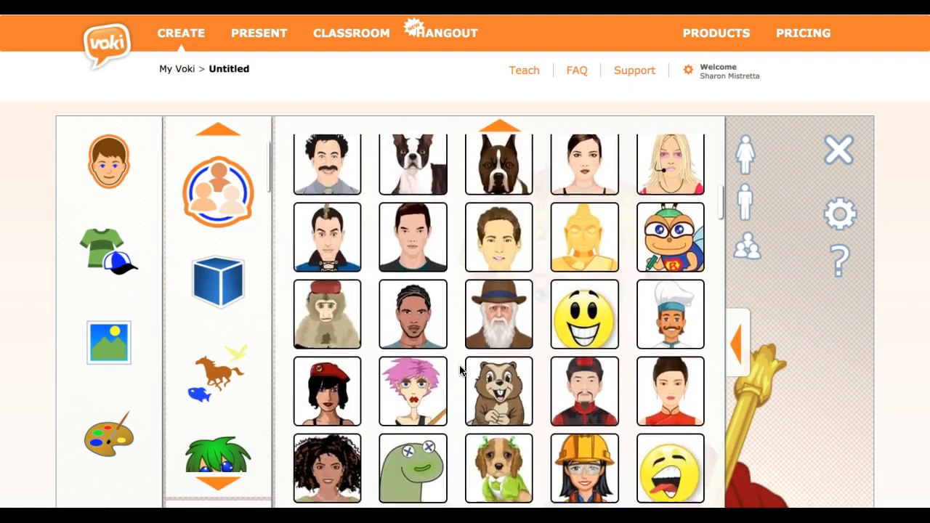
left_click(427, 311)
left_click(414, 245)
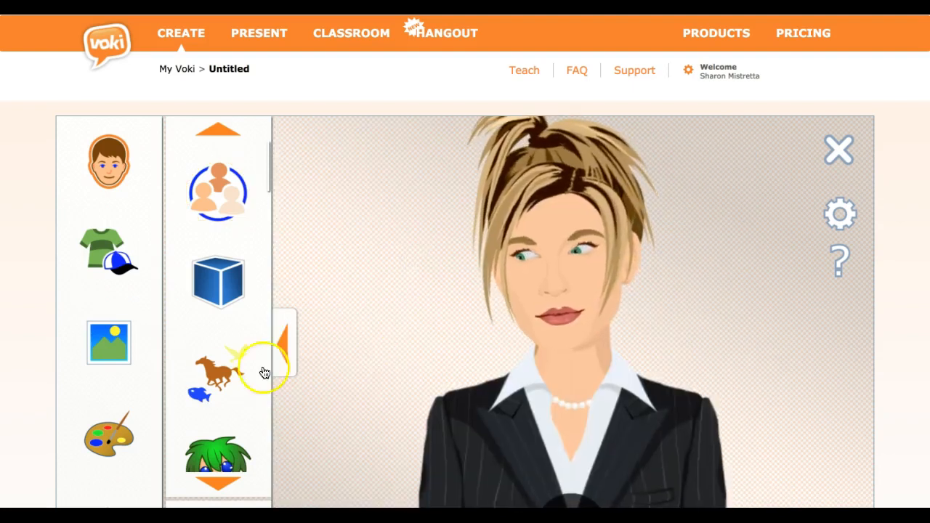
Put thin-framed rectangular glasses on the avatar
left_click(108, 260)
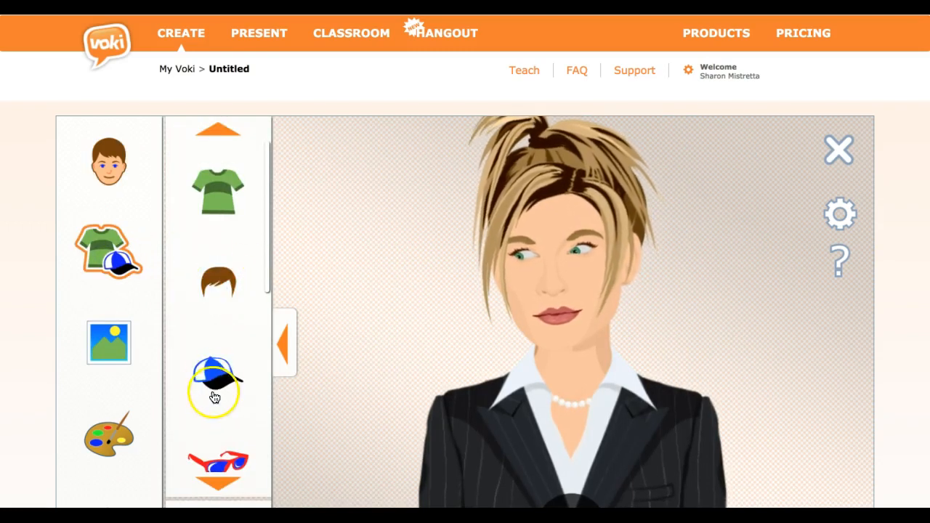
scroll(215, 428, "down", 2)
left_click(208, 385)
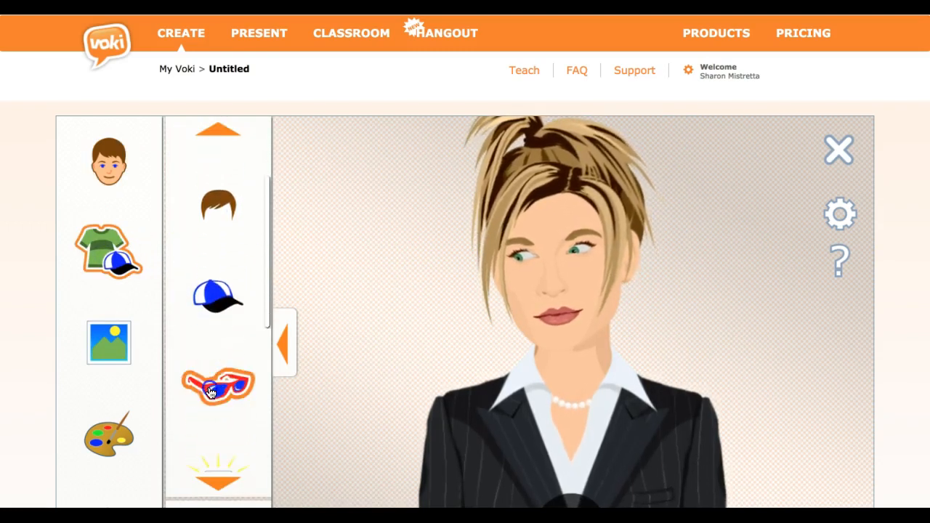
scroll(314, 389, "down", 5)
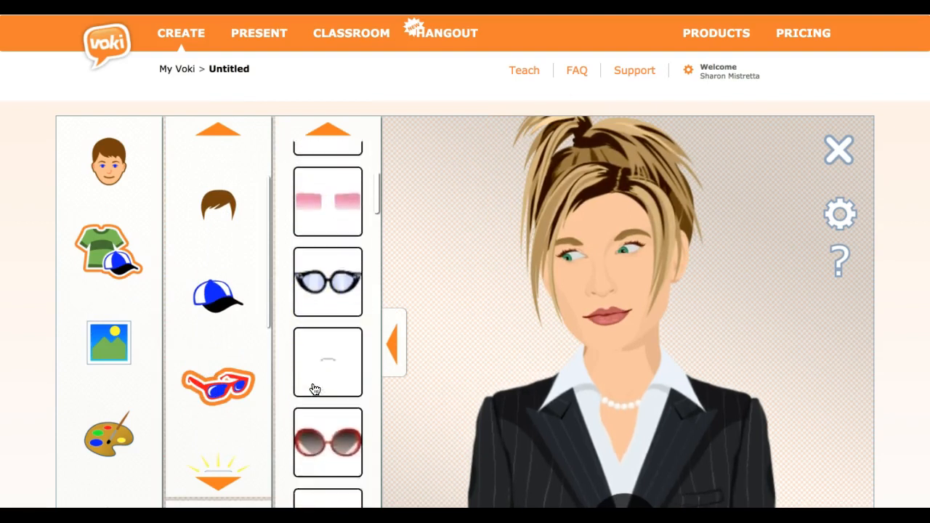
scroll(314, 388, "down", 2)
left_click(324, 302)
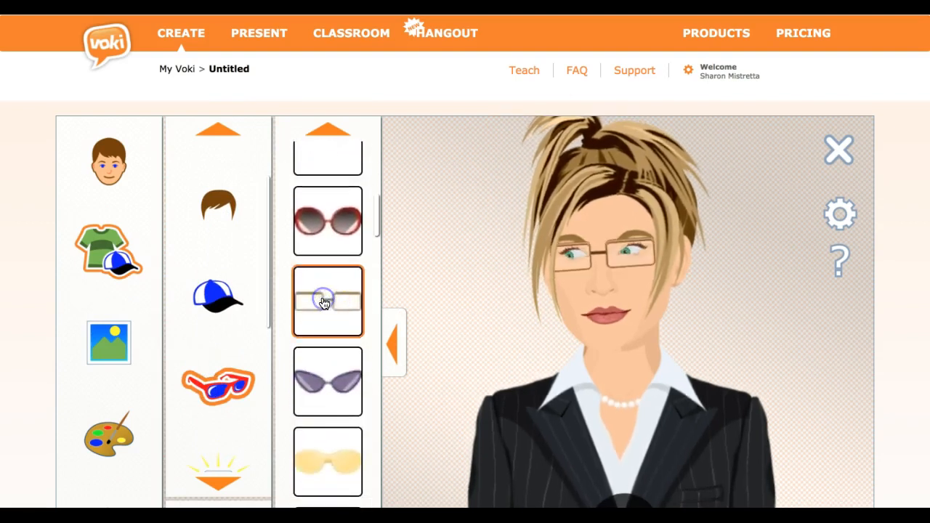
Look through the remaining accessory categories and display the necklace choices
scroll(196, 445, "up", 1)
scroll(195, 445, "down", 3)
scroll(196, 436, "down", 2)
left_click(218, 162)
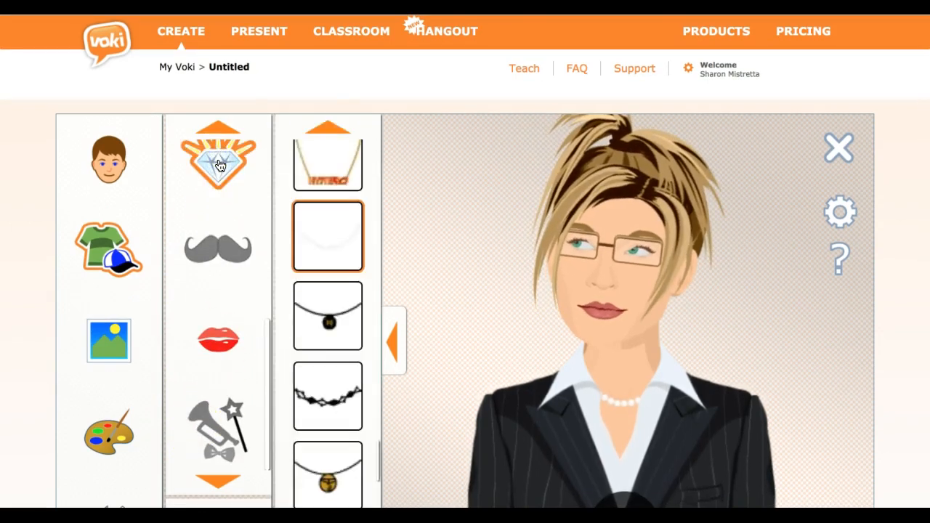
Browse the background categories and display the City Views backgrounds
left_click(107, 339)
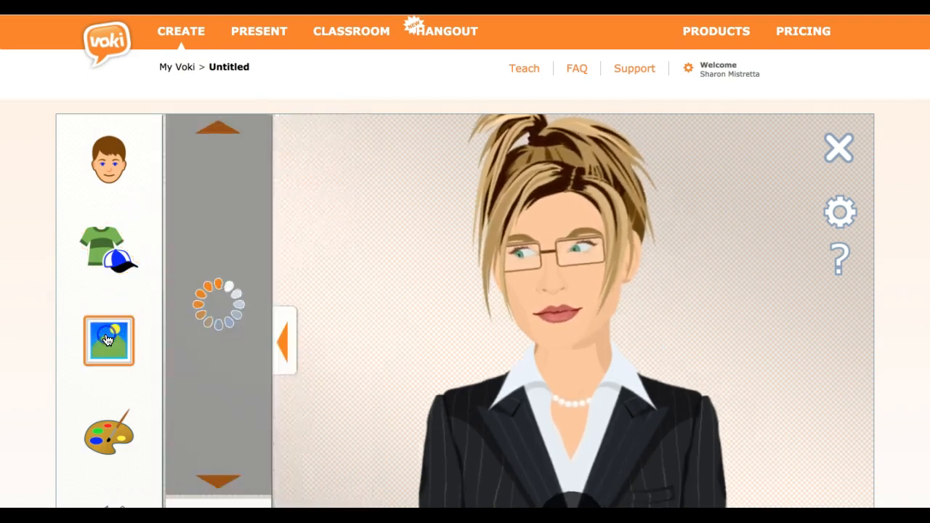
scroll(264, 272, "down", 3)
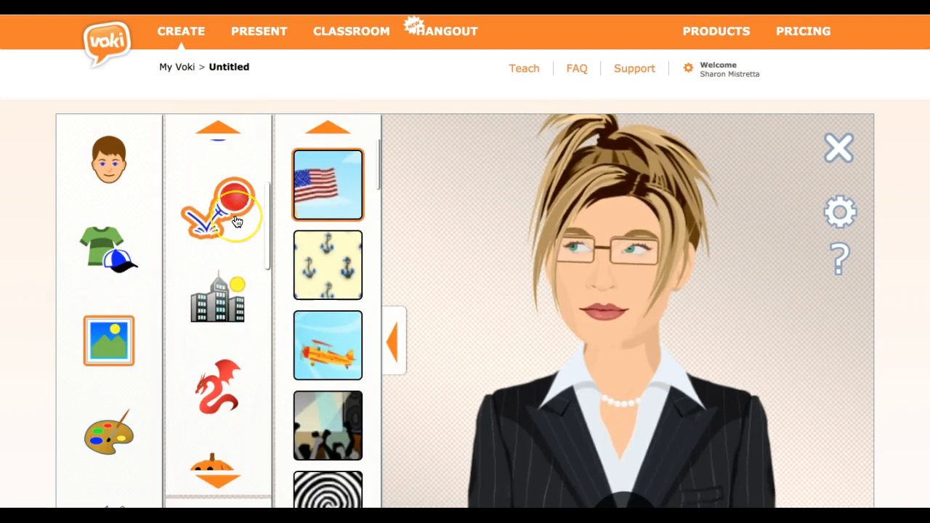
scroll(222, 302, "up", 2)
left_click(227, 306)
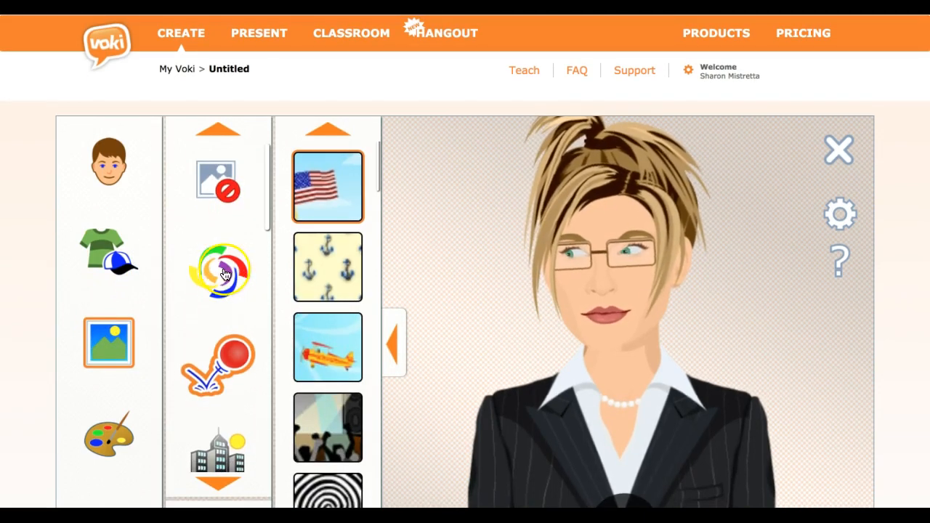
left_click(229, 359)
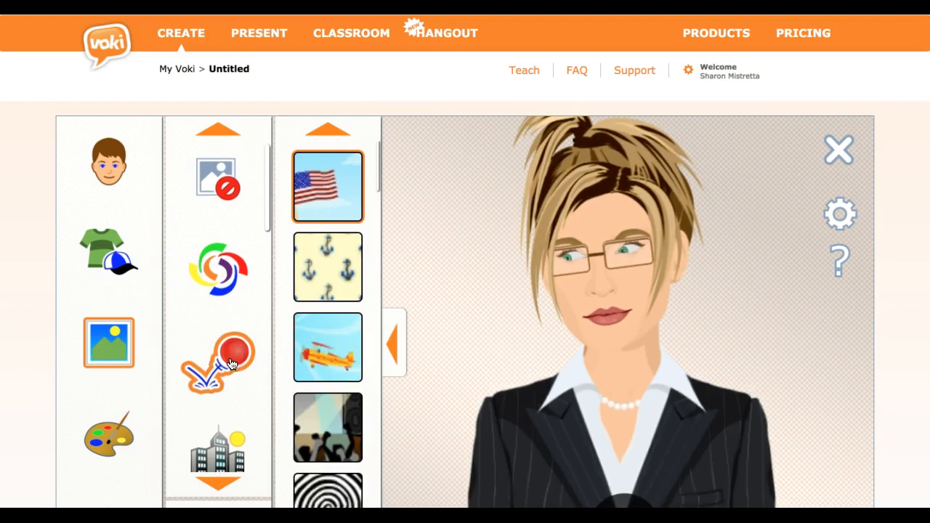
scroll(230, 366, "down", 1)
left_click(225, 387)
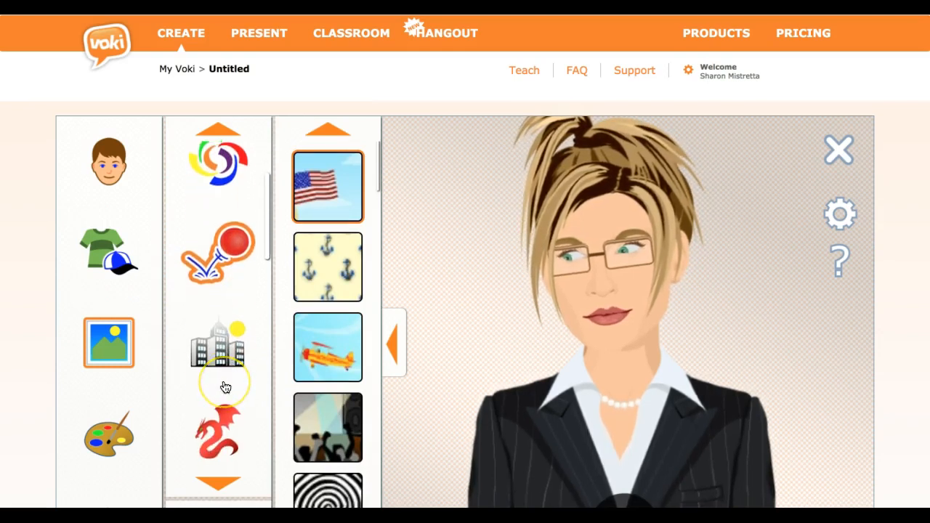
scroll(225, 387, "down", 1)
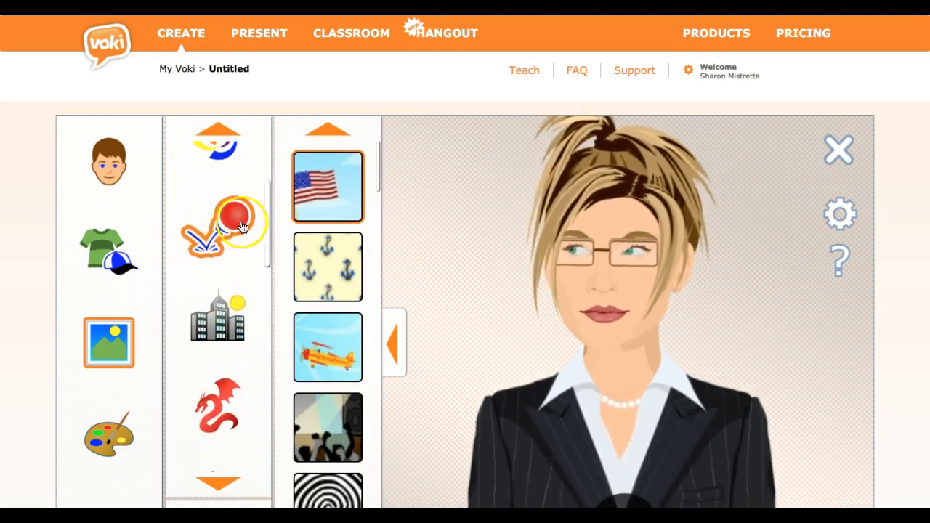
left_click(200, 318)
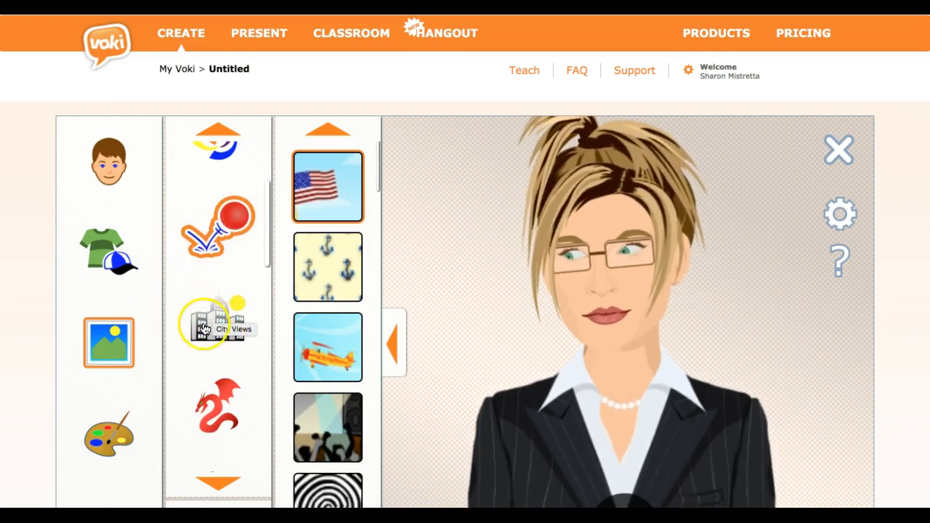
Set the background to the illustrated classroom with wooden desks from the school category and collapse the list of choices
scroll(207, 377, "down", 3)
scroll(206, 397, "down", 5)
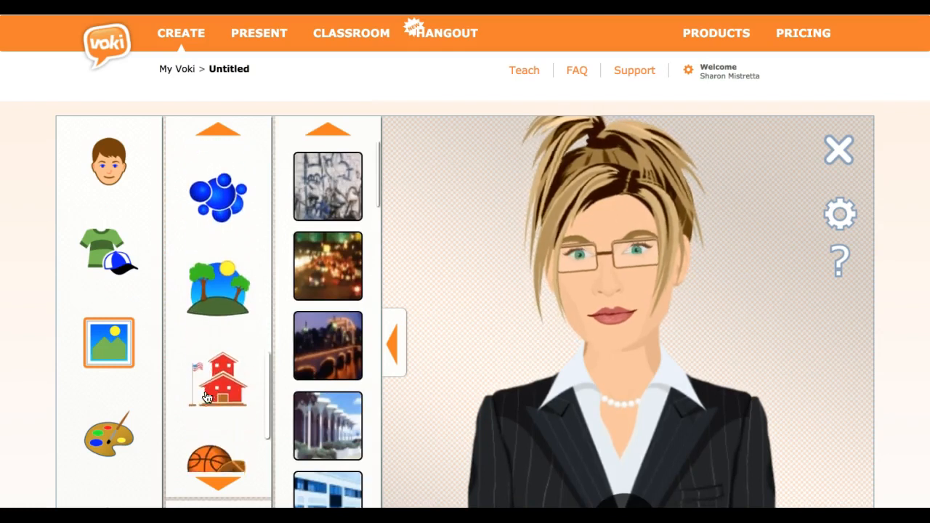
left_click(214, 349)
left_click(356, 261)
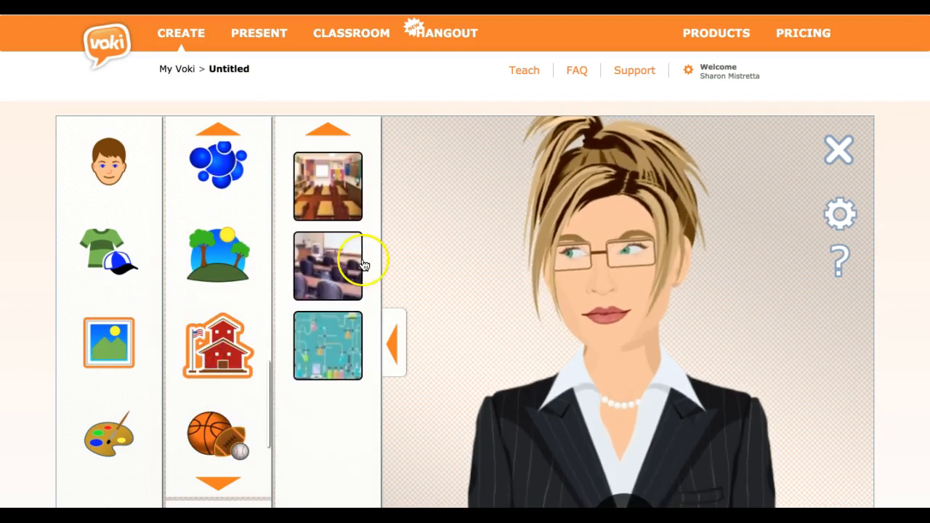
left_click(337, 195)
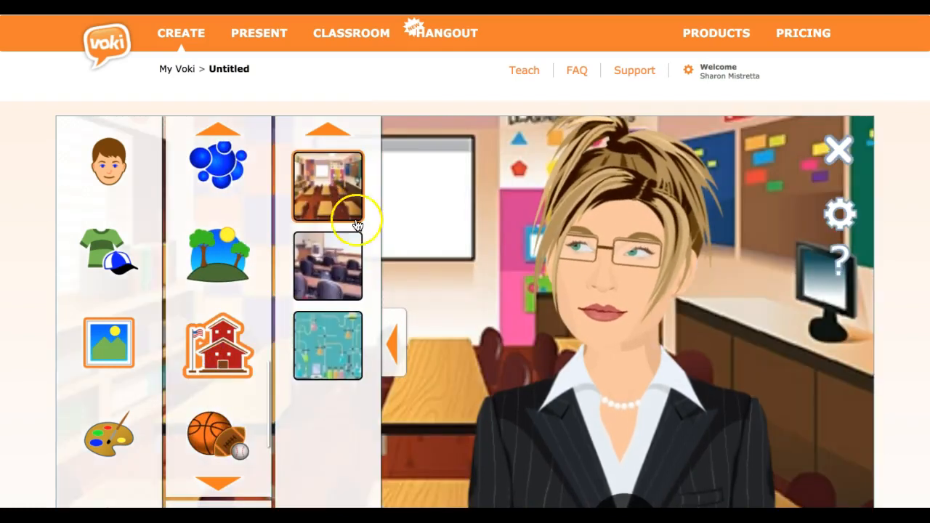
left_click(393, 349)
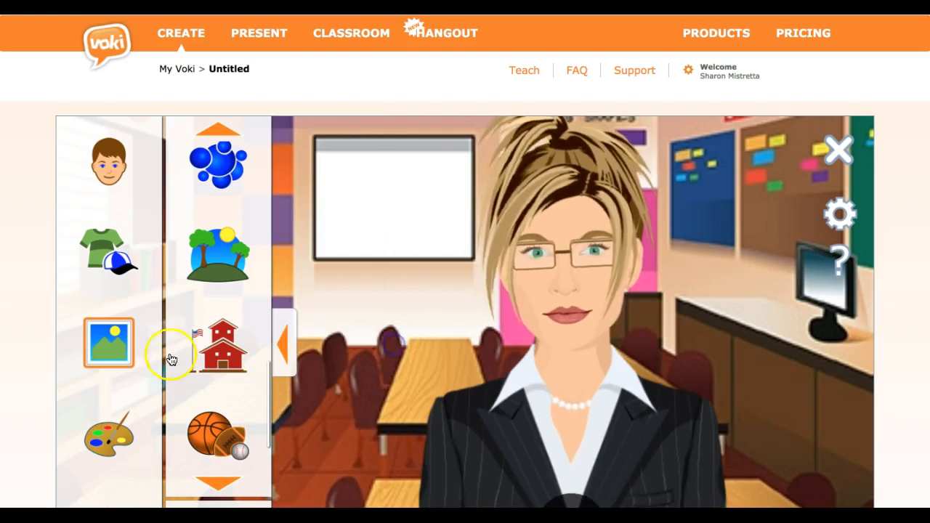
View the avatar's color options and open its voice settings with the text message entry
scroll(110, 418, "down", 2)
left_click(114, 329)
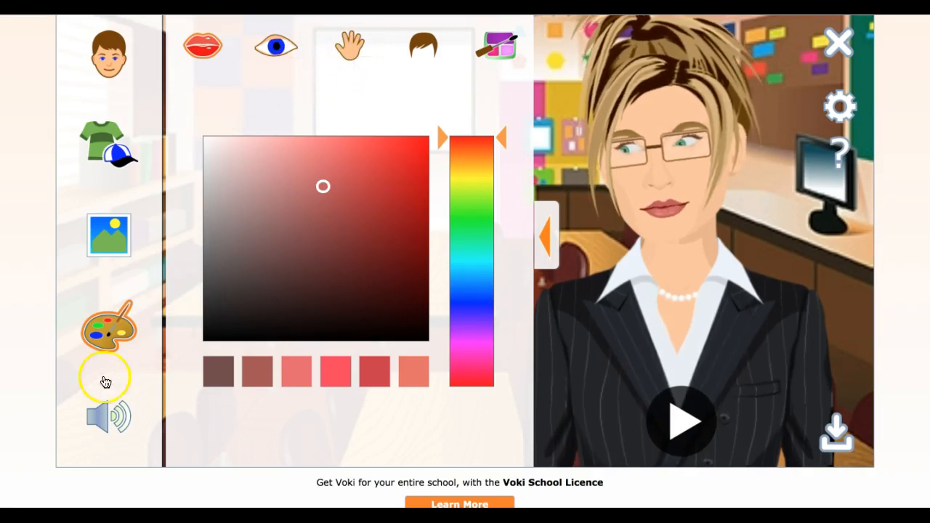
left_click(109, 417)
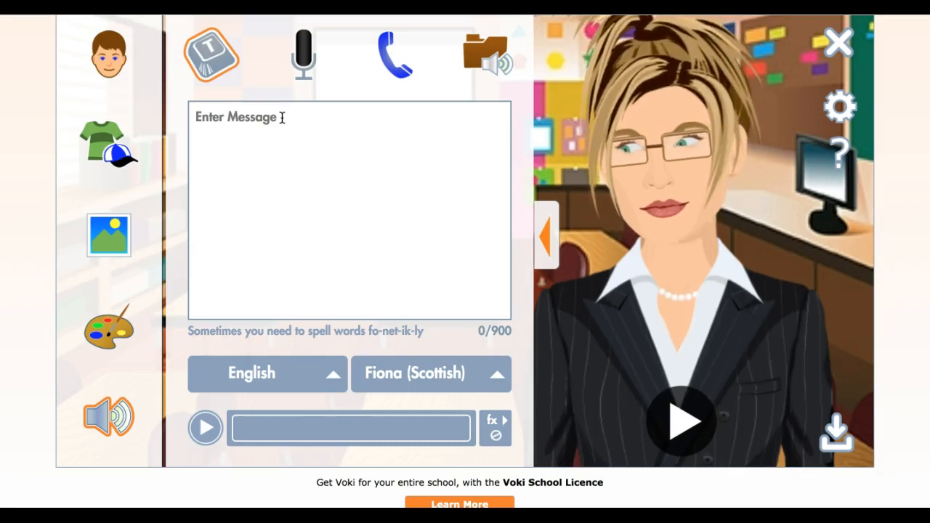
Enter the text message "This is my message." and choose the Fiona (Scottish) voice from the English voices
left_click(282, 118)
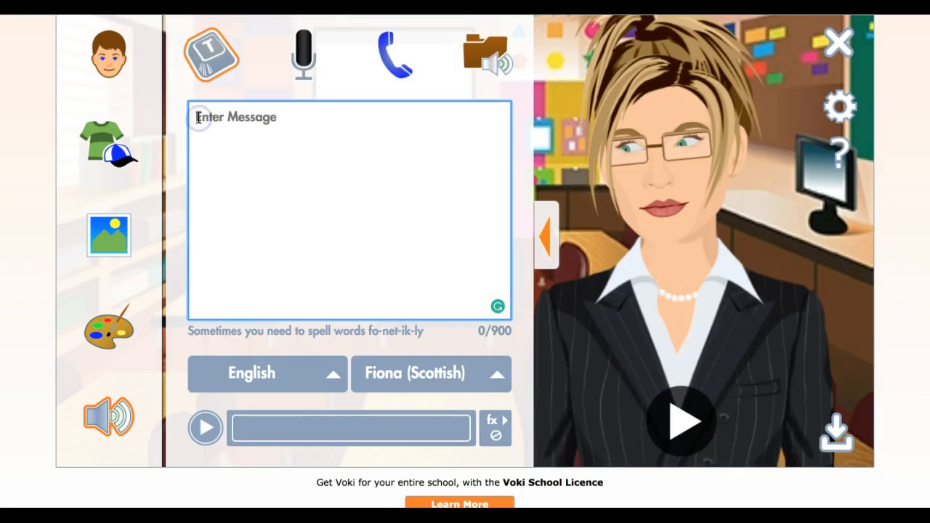
type("This is my message.")
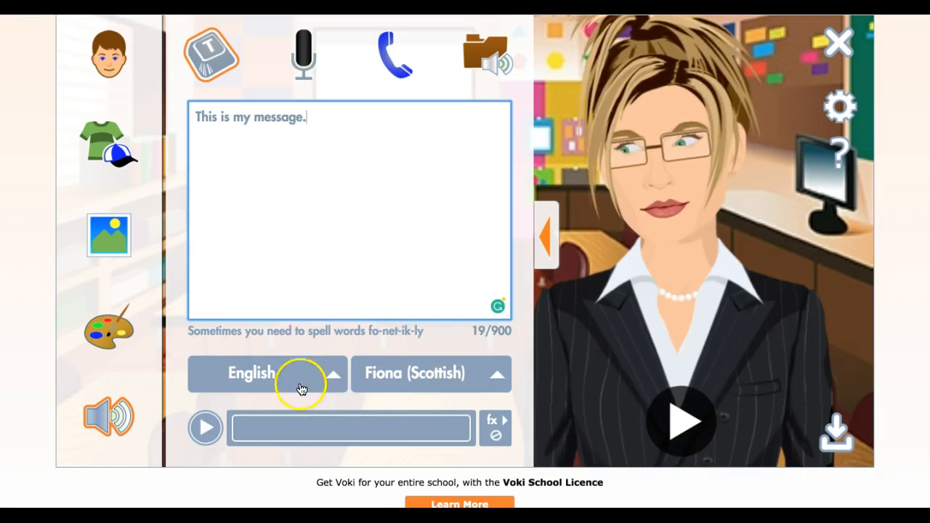
left_click(490, 375)
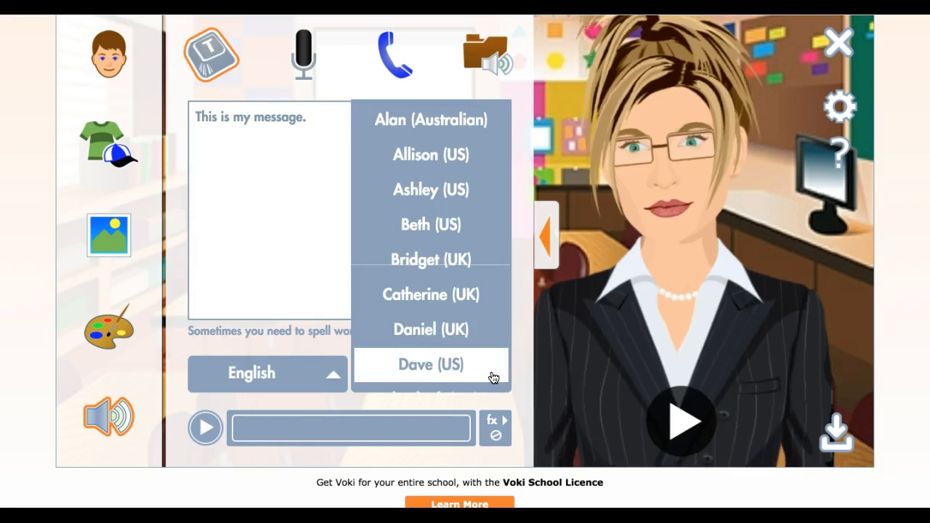
scroll(465, 287, "down", 5)
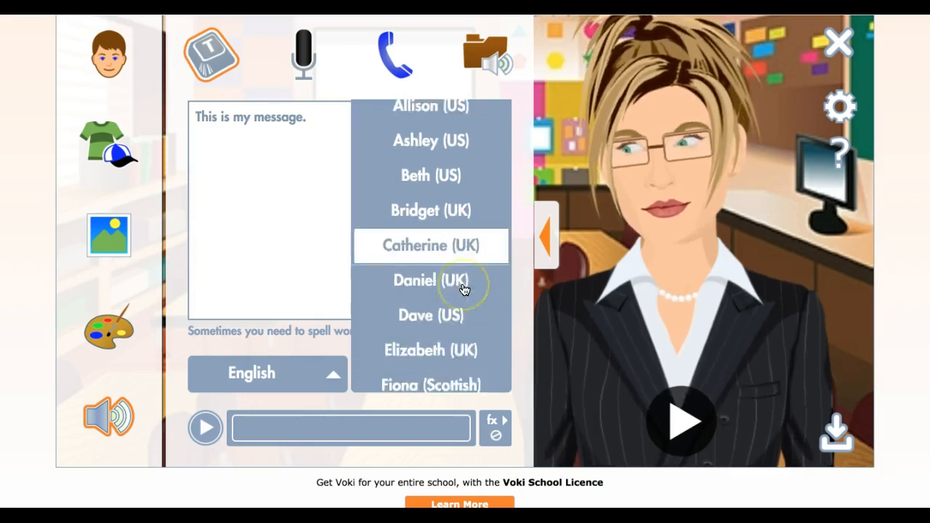
left_click(421, 255)
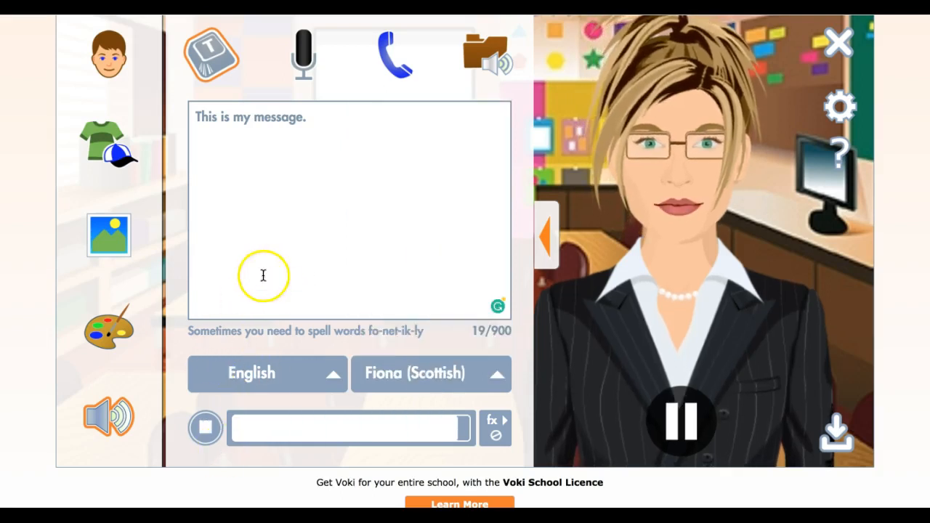
Extend the message to "This is my message having to do with the text portion of Voki." and play it
left_click(308, 118)
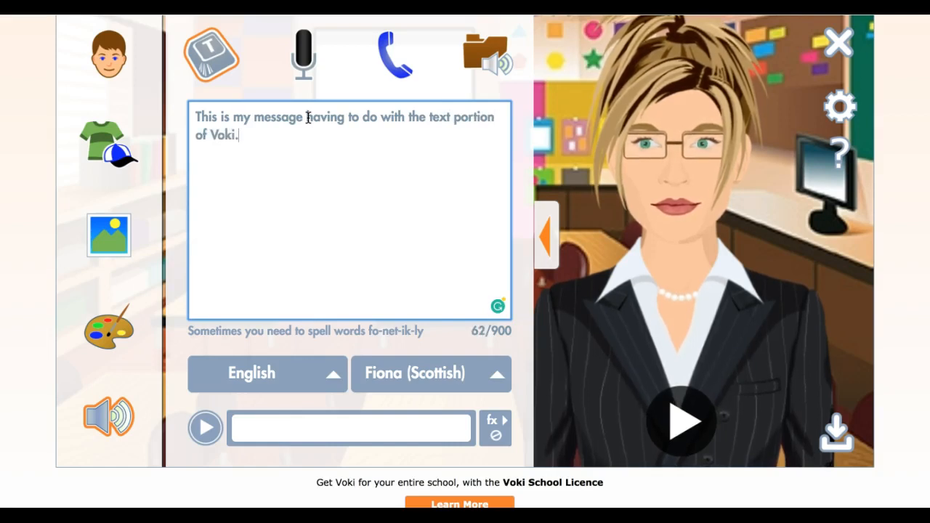
left_click(205, 429)
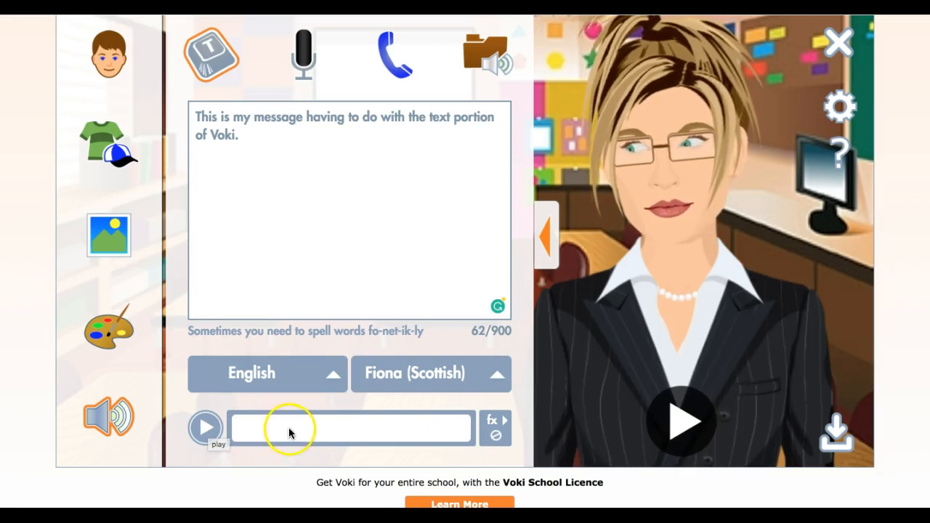
Try the Jill (US) and Karen (Australian) voices on the message, and set the voice back to Fiona (Scottish)
left_click(476, 379)
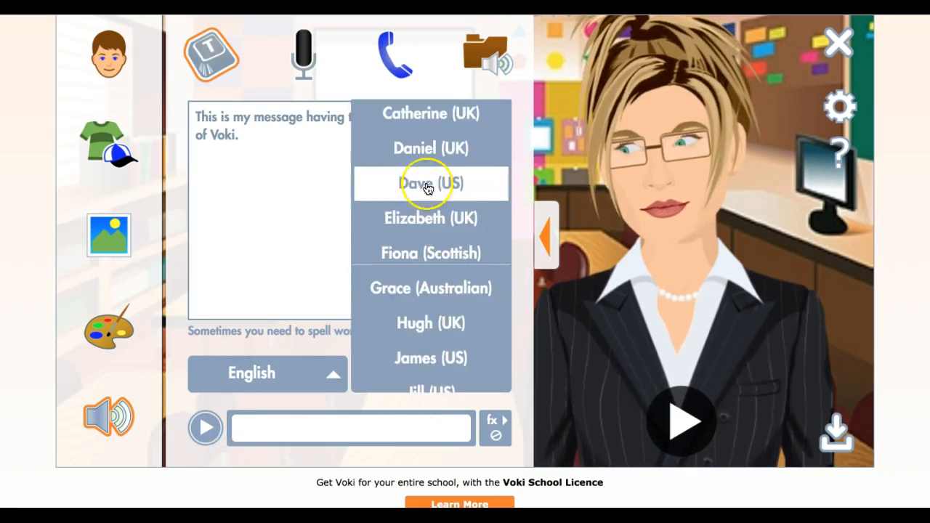
scroll(427, 185, "down", 3)
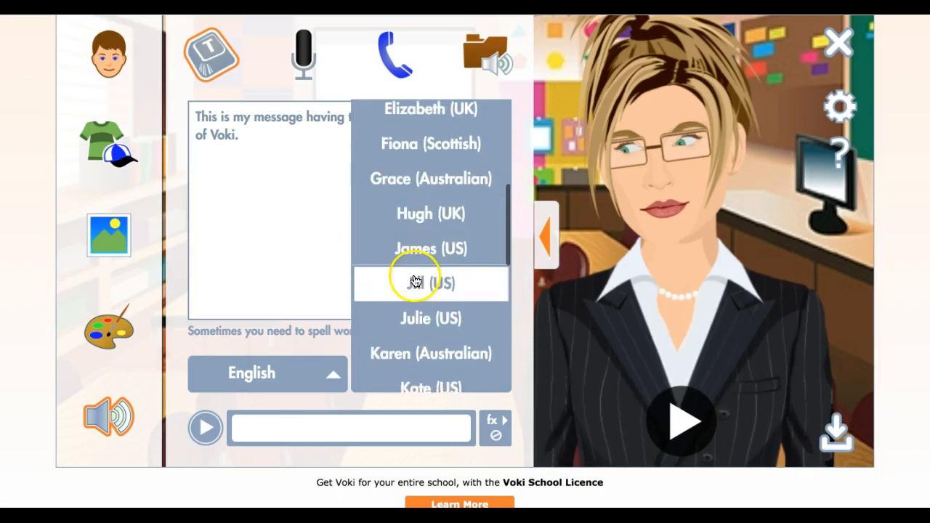
left_click(413, 283)
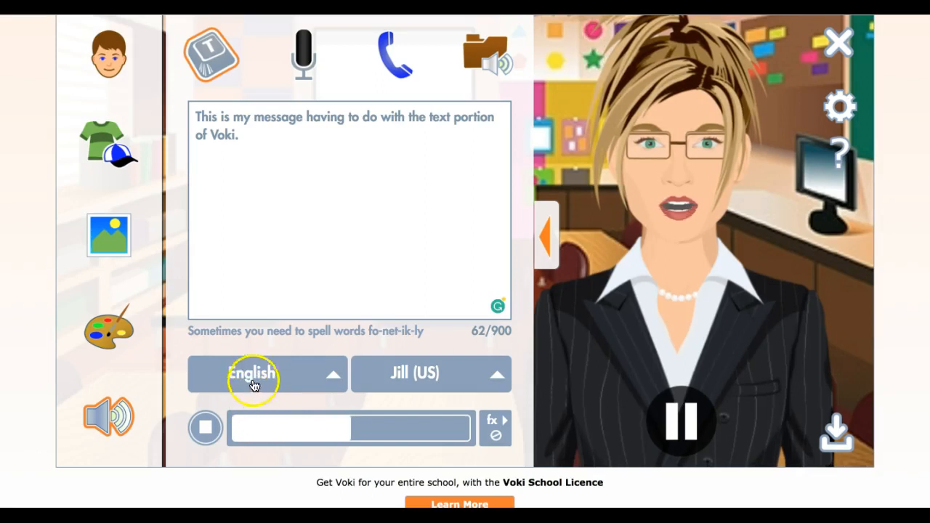
left_click(457, 378)
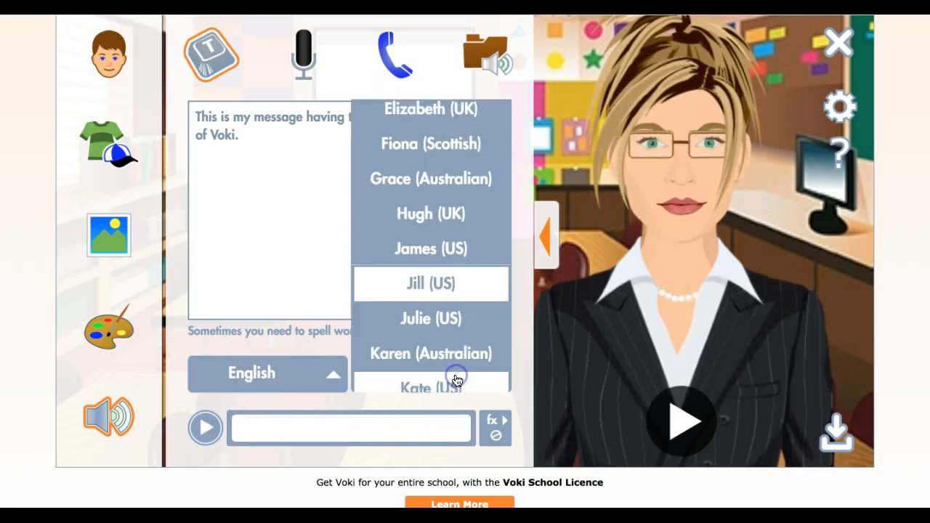
left_click(433, 353)
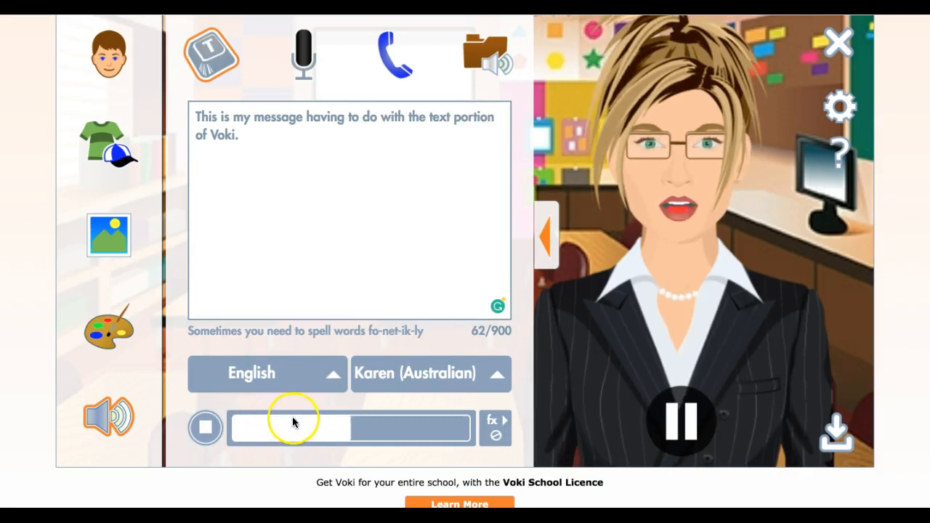
left_click(490, 373)
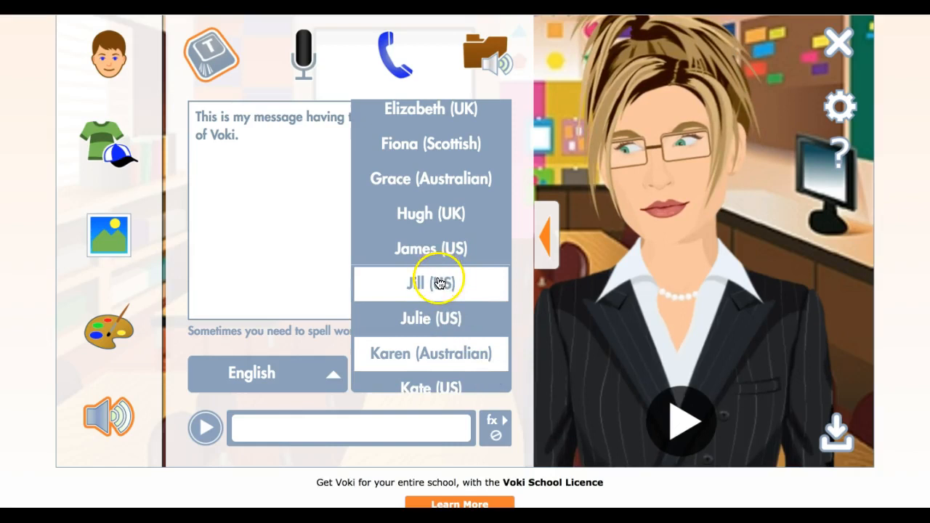
scroll(443, 287, "up", 4)
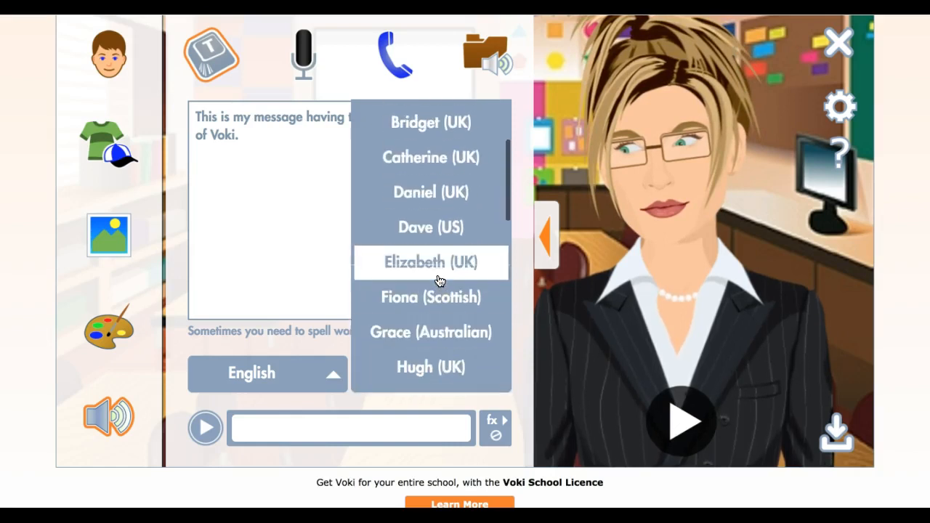
left_click(419, 297)
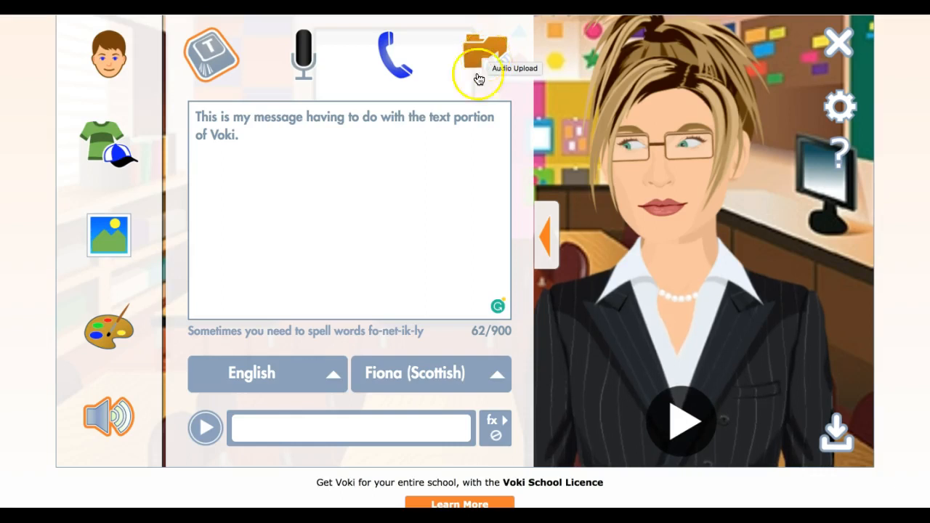
Collapse the voice settings and view the avatar's play on load option without changing it
left_click(545, 236)
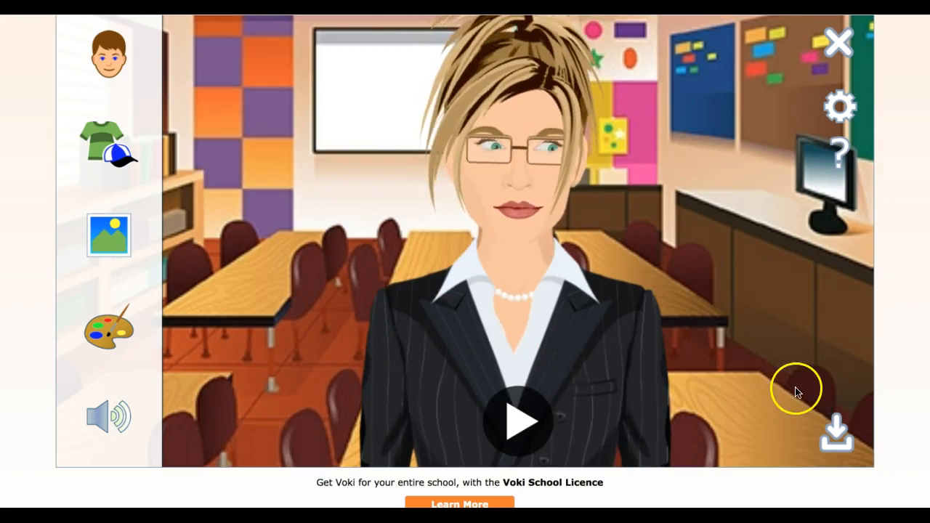
left_click(841, 107)
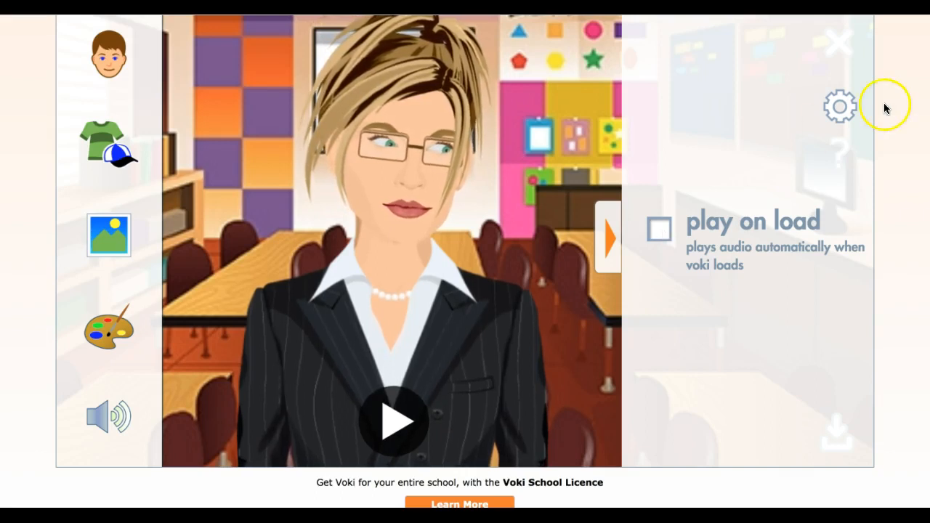
left_click(609, 240)
Save the avatar under the name "Demo Voki" and play its message on the sharing page
left_click(838, 433)
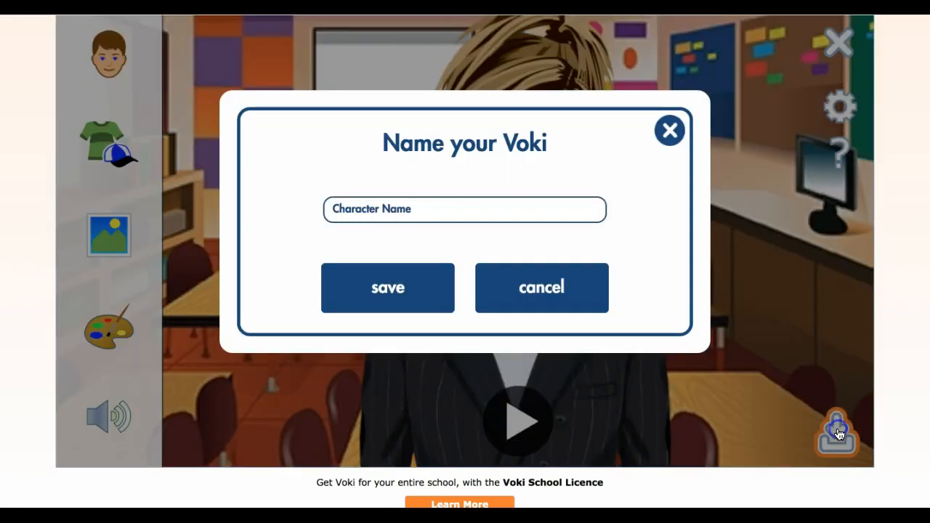
left_click(385, 203)
type("Demo Voki")
key("BackSpace")
key("BackSpace")
type("ki")
left_click(388, 298)
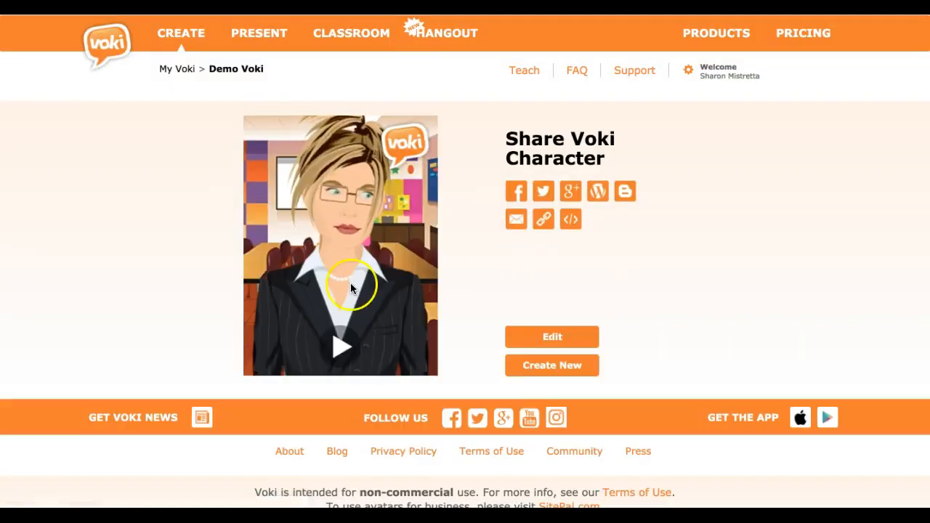
left_click(340, 347)
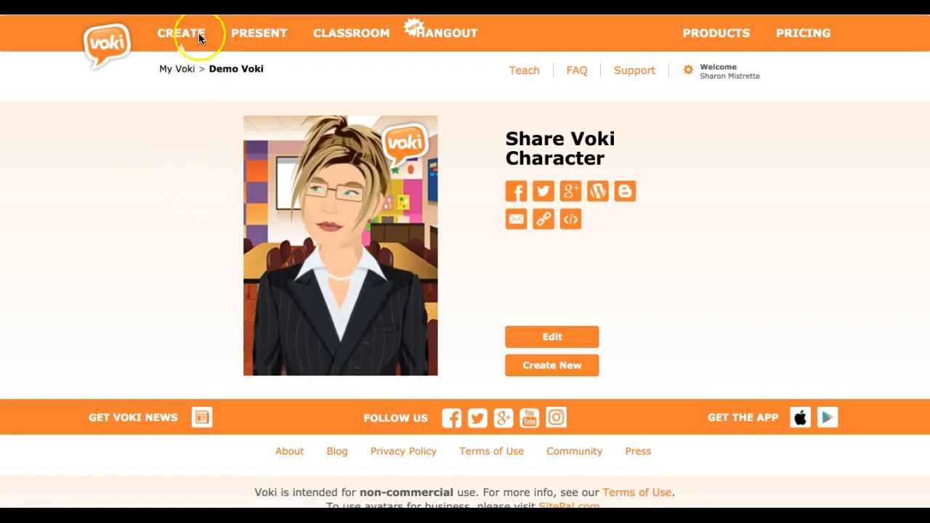
Open the list of saved Voki characters and delete Demo Voki, confirming the deletion
left_click(182, 77)
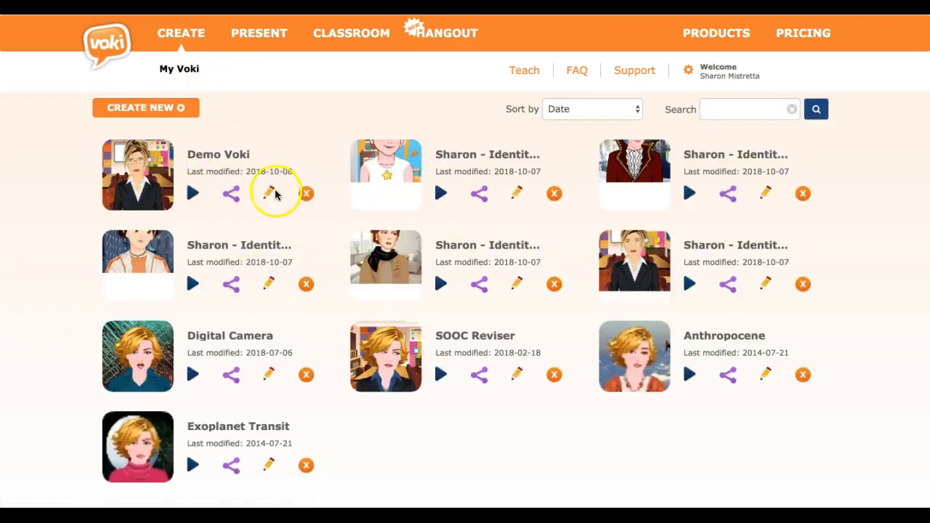
left_click(307, 194)
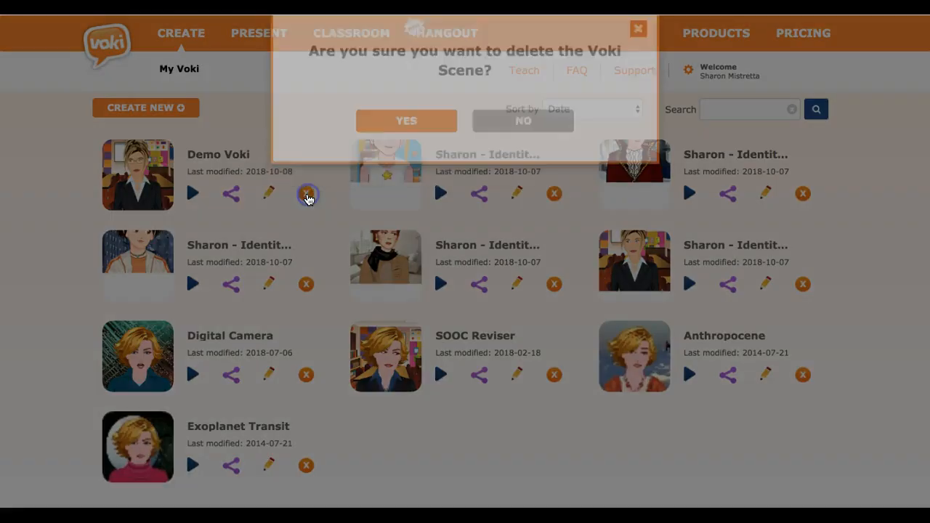
left_click(407, 148)
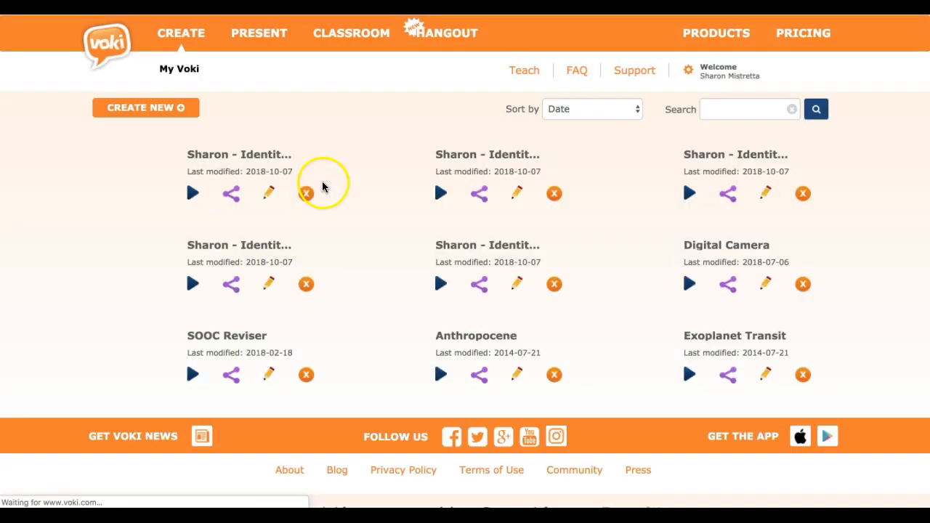